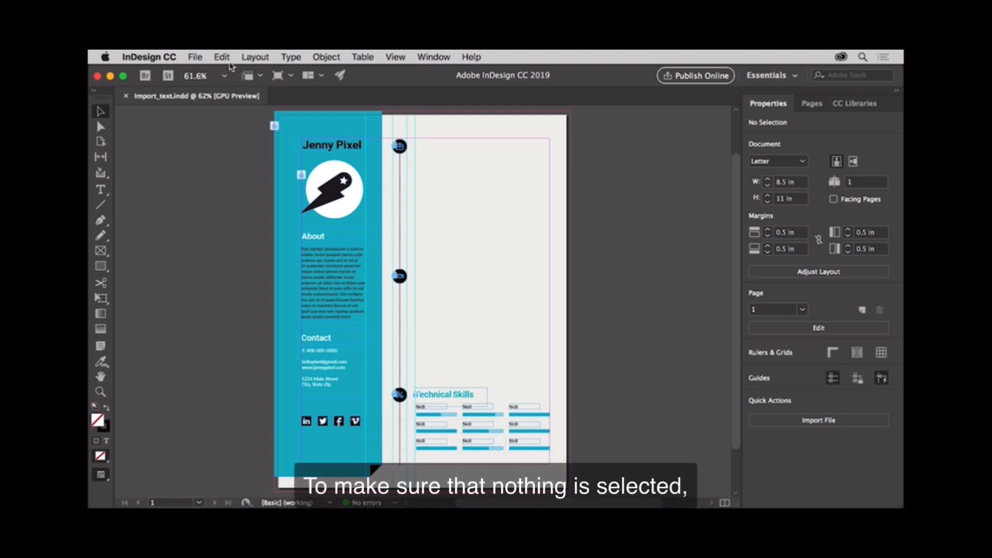
With nothing selected, choose the Import_text Word document for placing and turn on Show Import Options
left_click(230, 58)
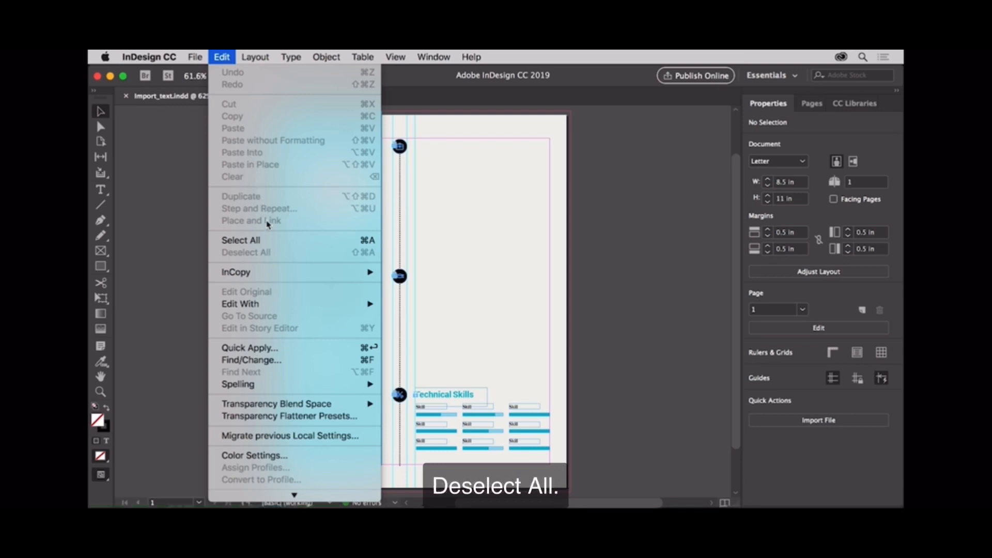
left_click(274, 257)
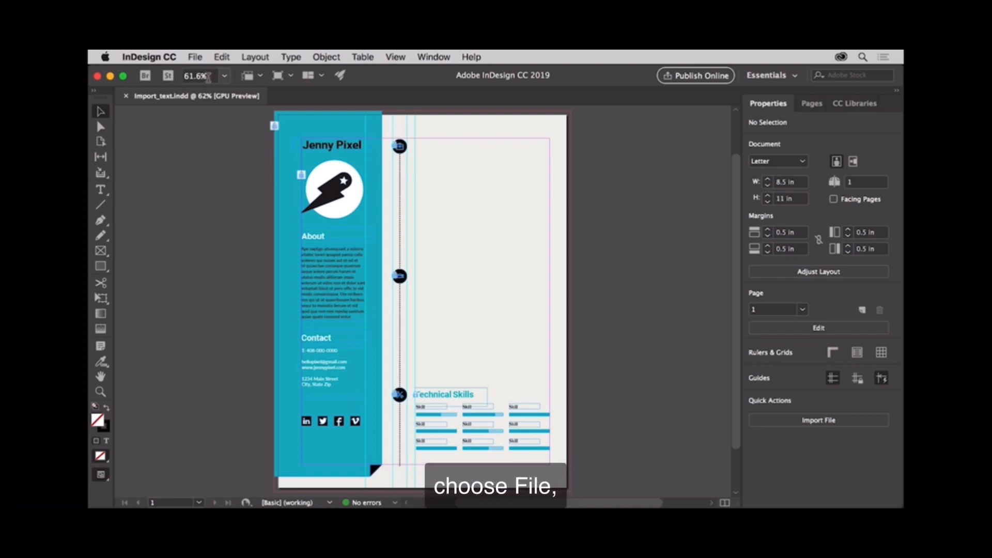
left_click(195, 57)
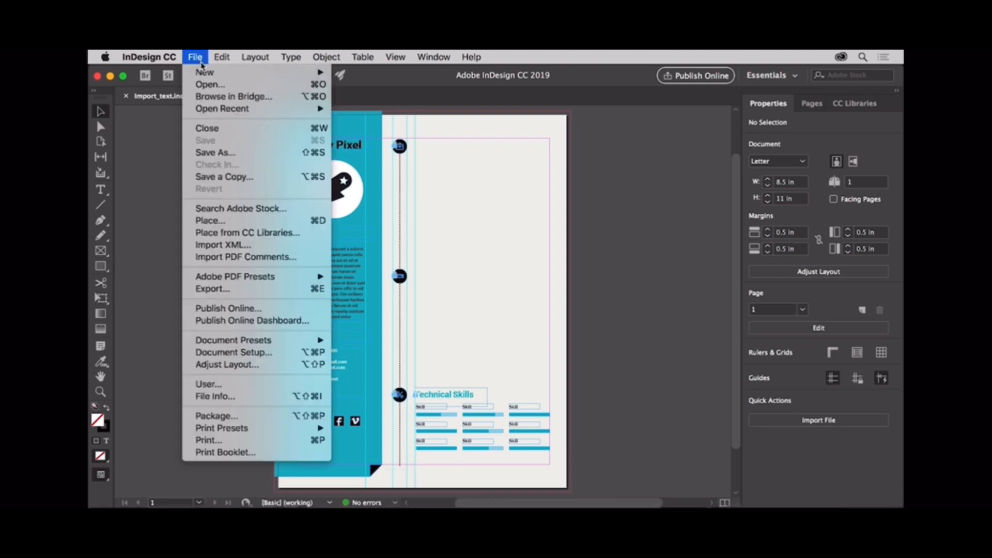
left_click(244, 223)
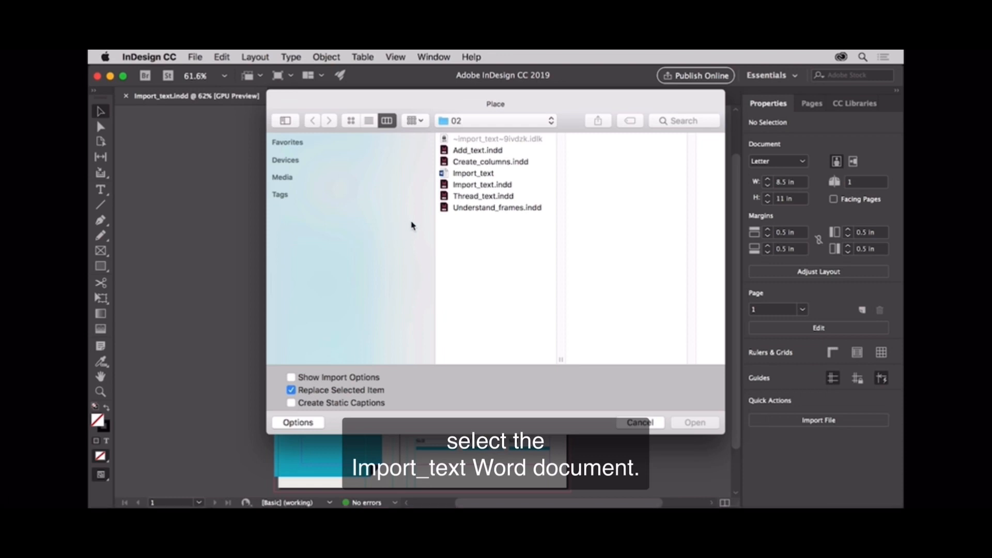
left_click(474, 176)
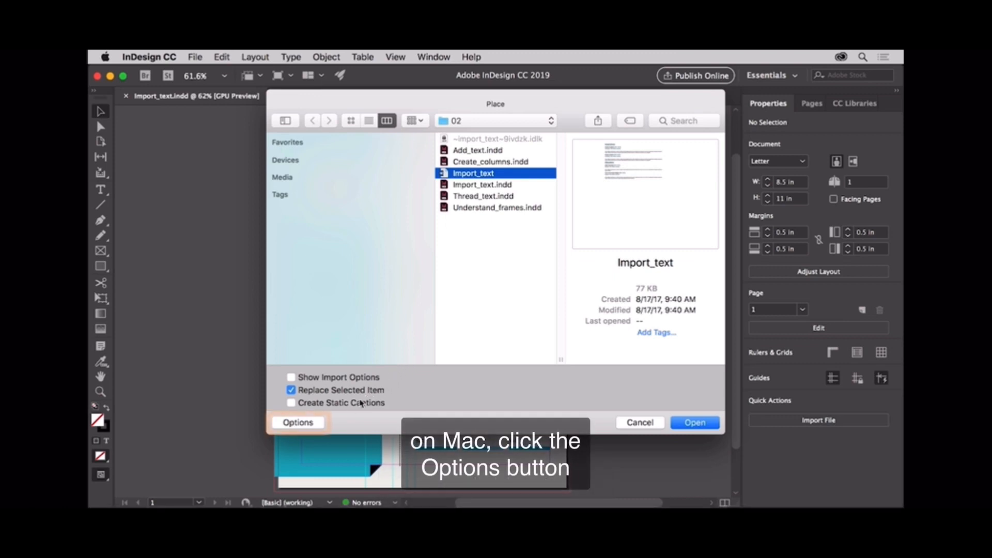
left_click(291, 378)
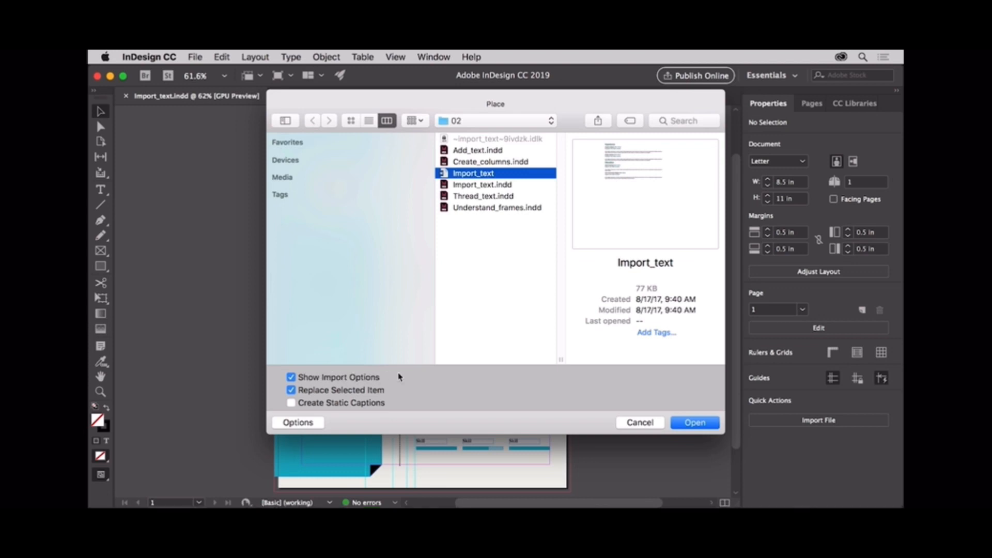
Import the Word document with the default import options into a text frame about 3.96 in wide and 7.36 in tall above Technical Skills
left_click(685, 427)
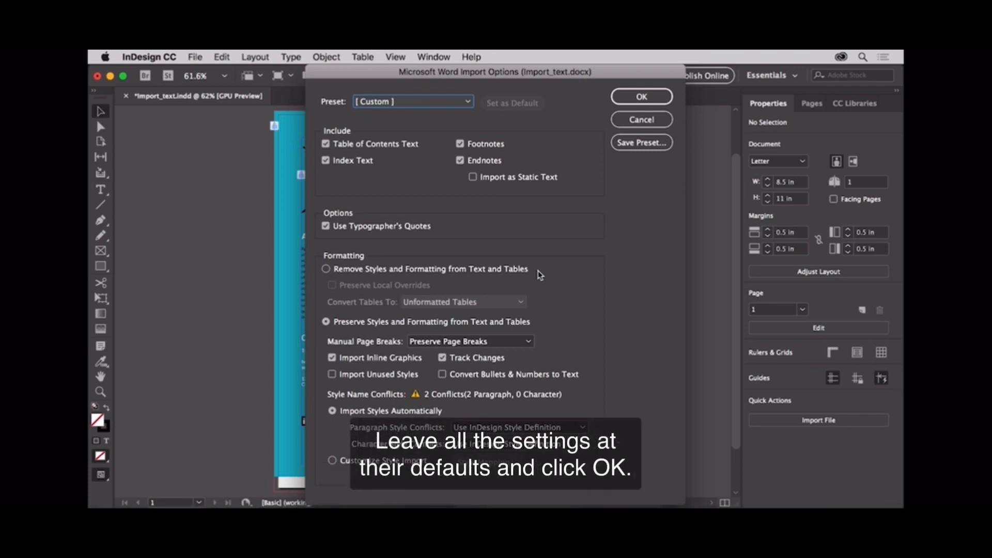
left_click(650, 97)
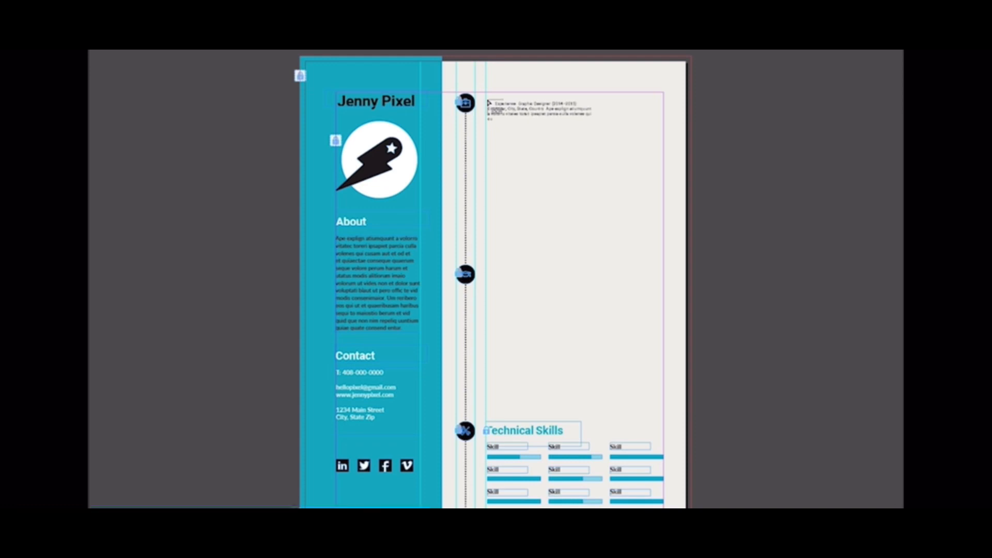
left_click_drag(486, 90, 662, 419)
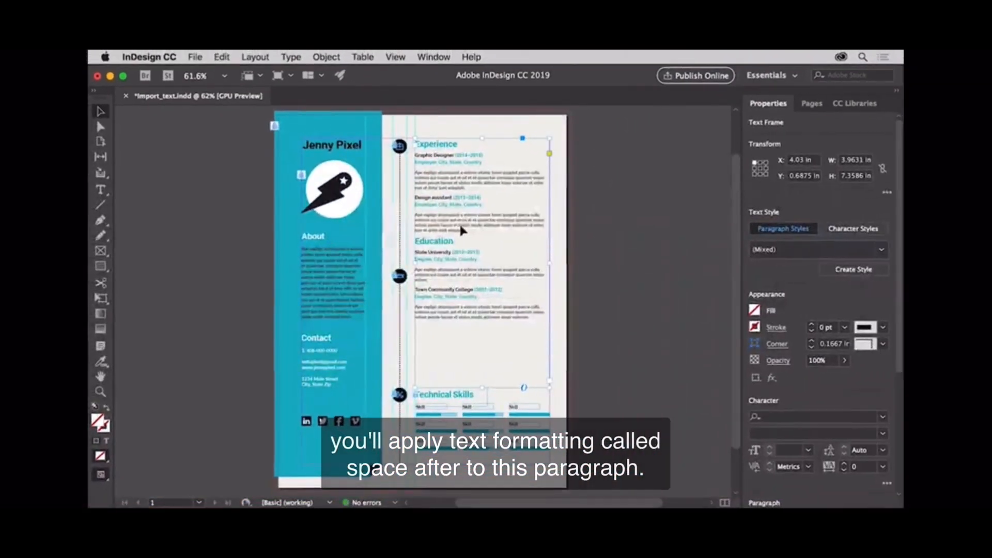
Increase the Space After of the body paragraph directly above the Education heading to 1.0625 in
left_click(105, 192)
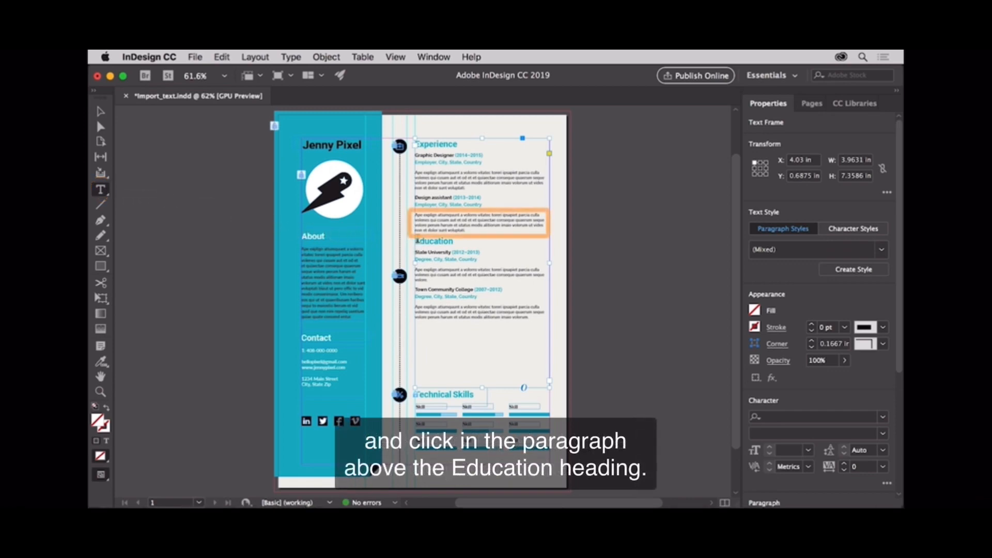
left_click(447, 226)
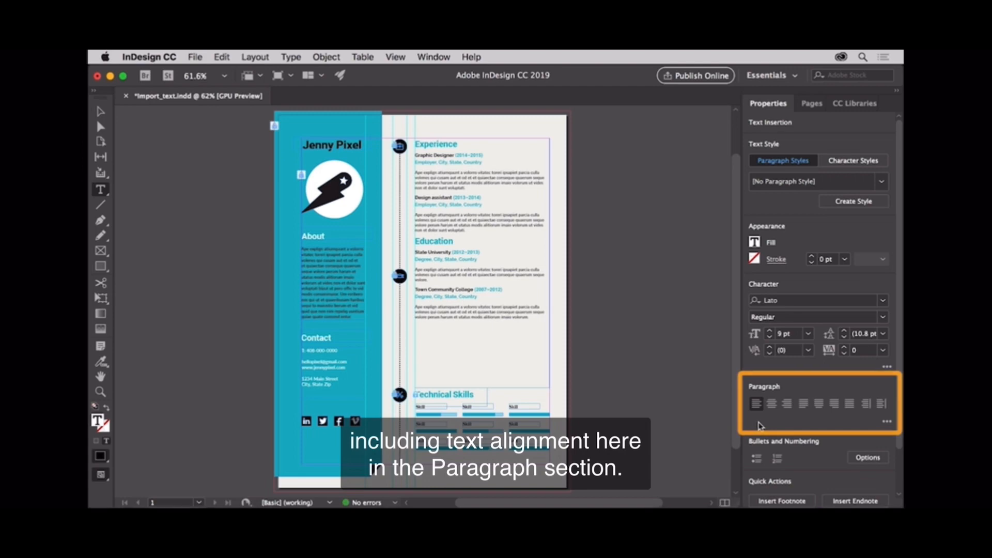
left_click(886, 422)
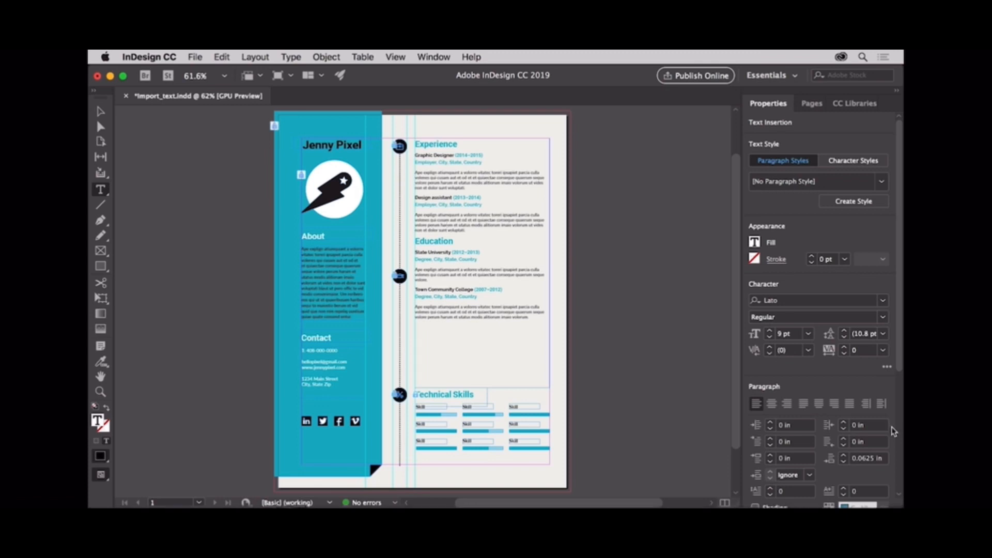
scroll(894, 432, "down", 3)
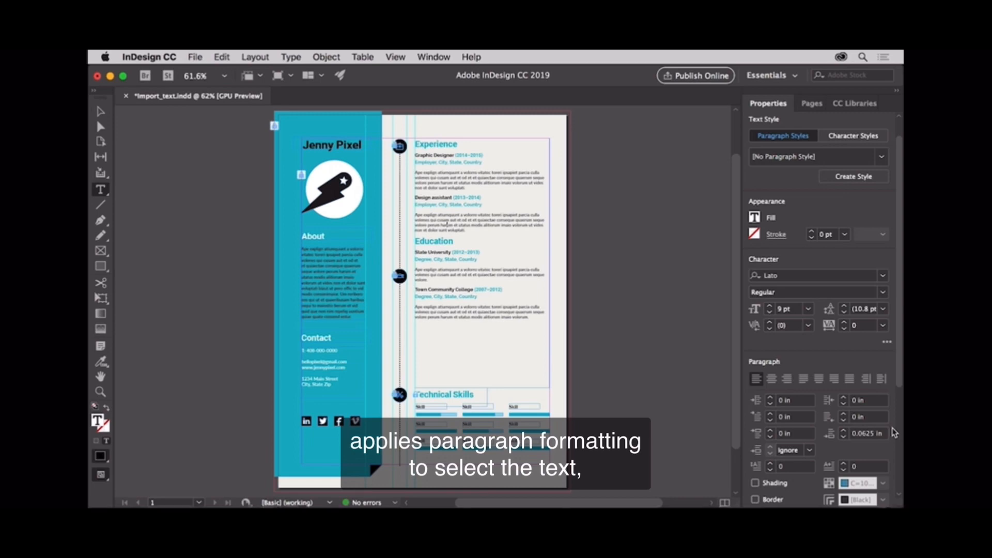
left_click(843, 430)
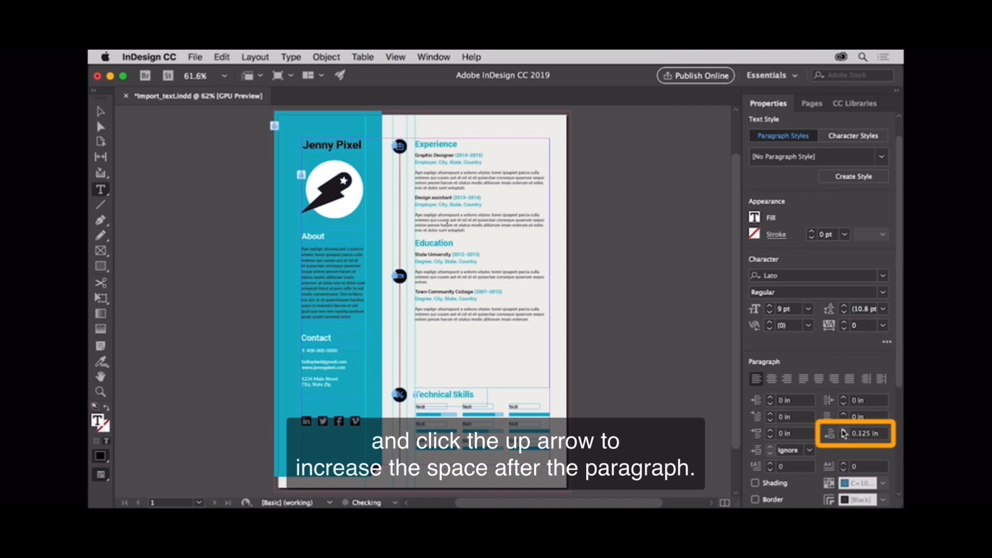
left_click(843, 430)
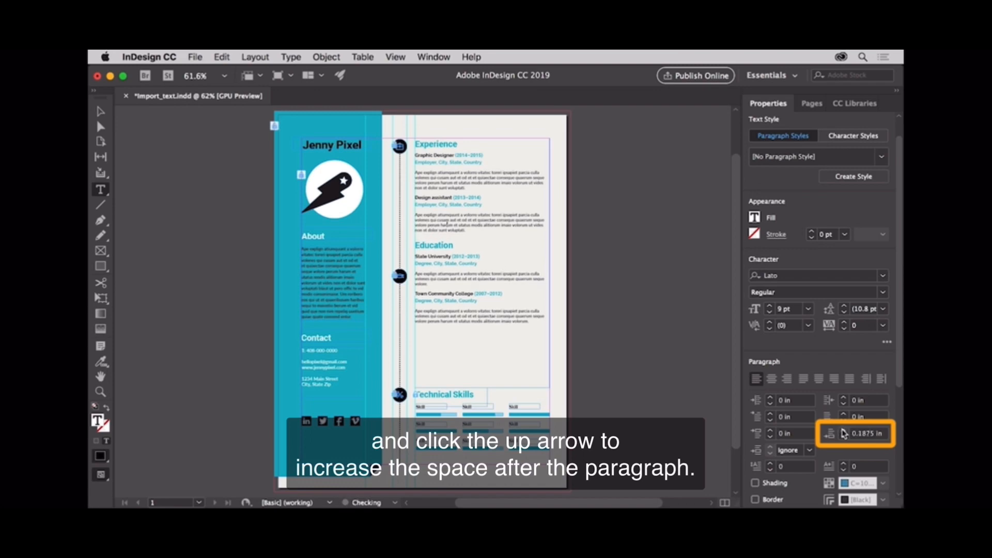
left_click(843, 430)
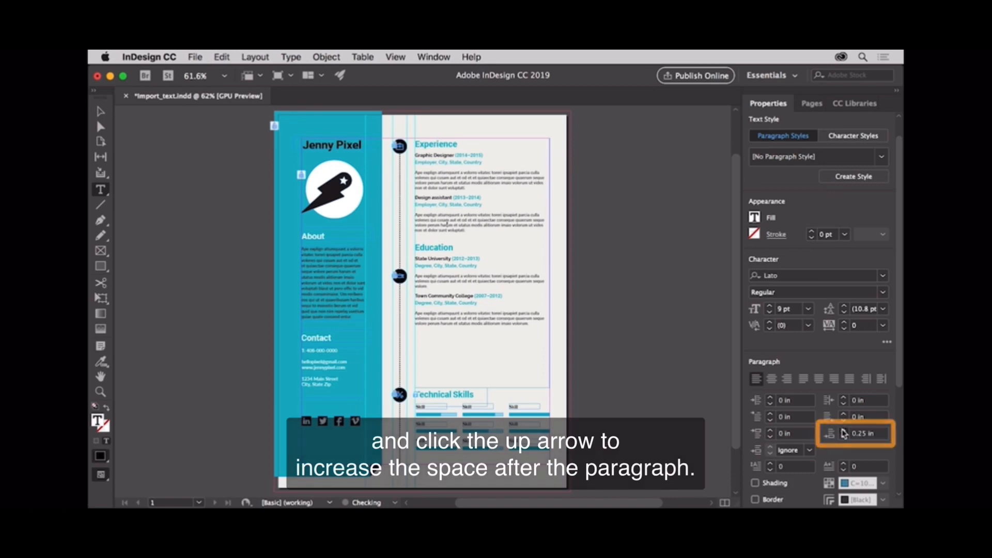
left_click(843, 431)
left_click(843, 430)
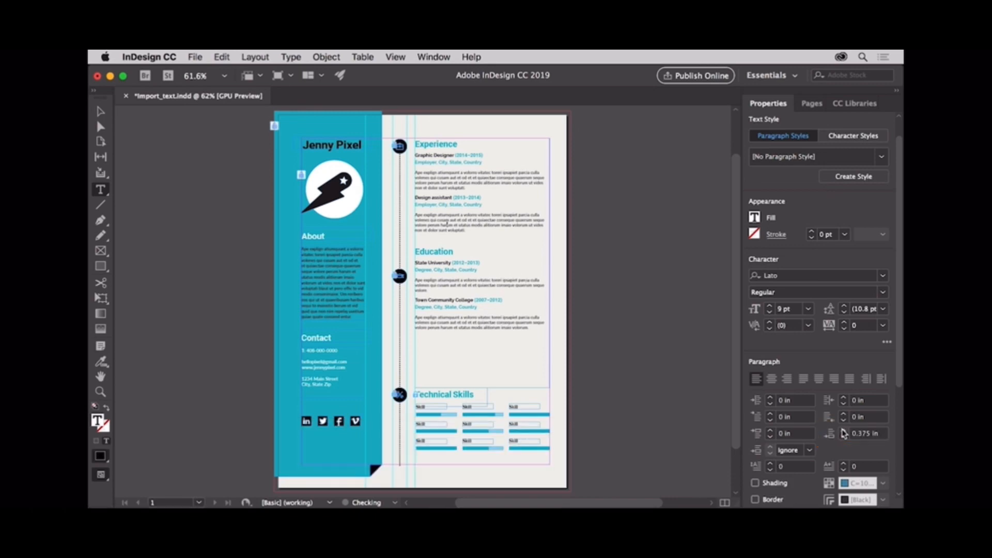
left_click(843, 430)
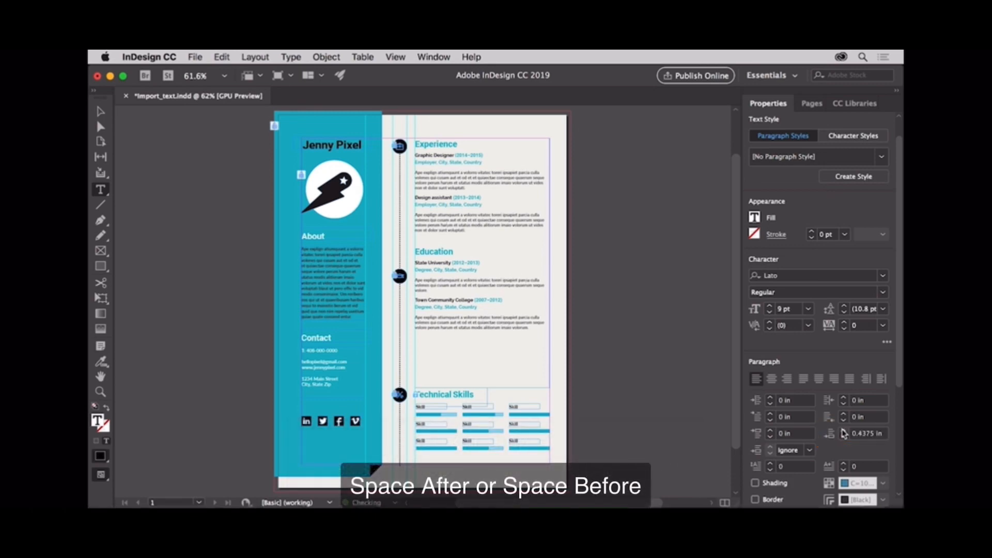
left_click(844, 430)
left_click(844, 430)
left_click(843, 430)
left_click(844, 430)
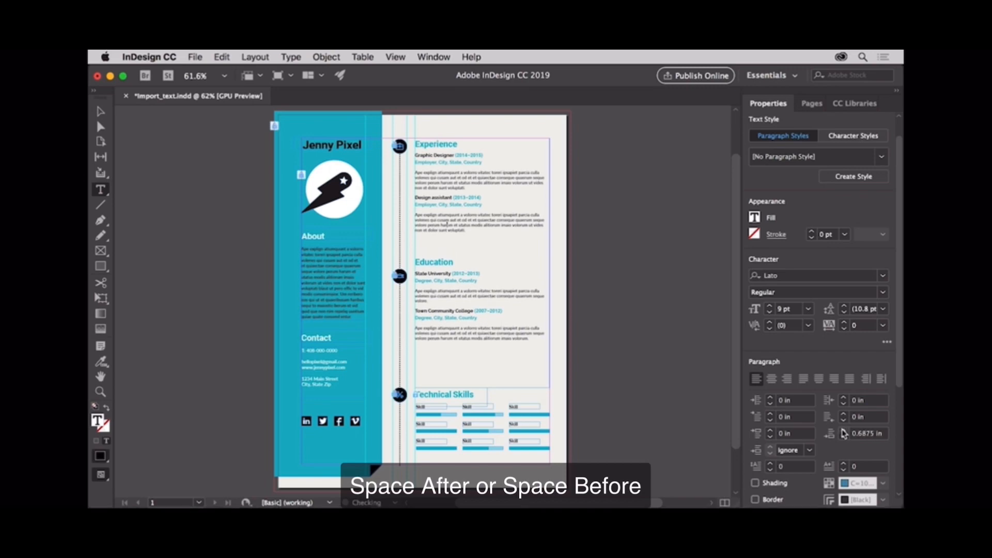
left_click(843, 431)
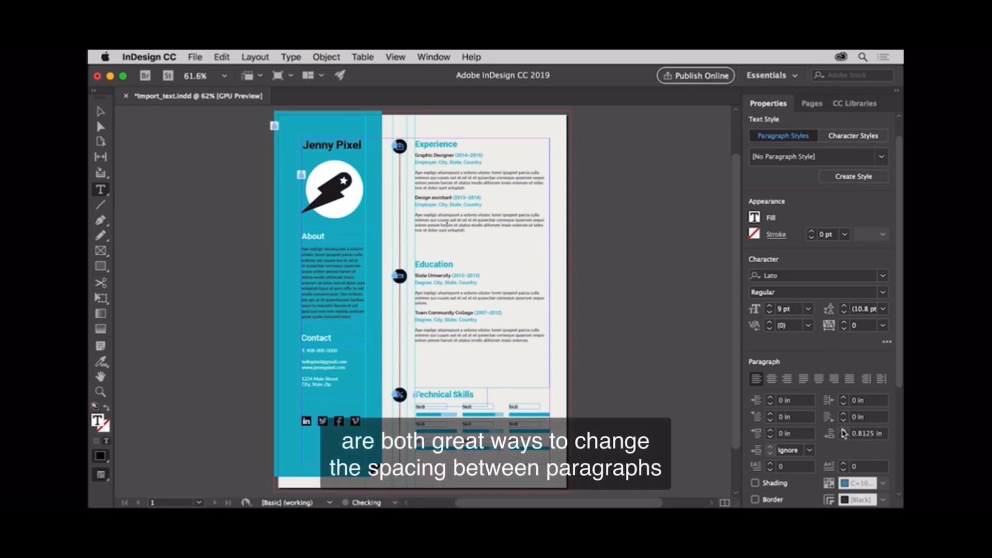
left_click(844, 431)
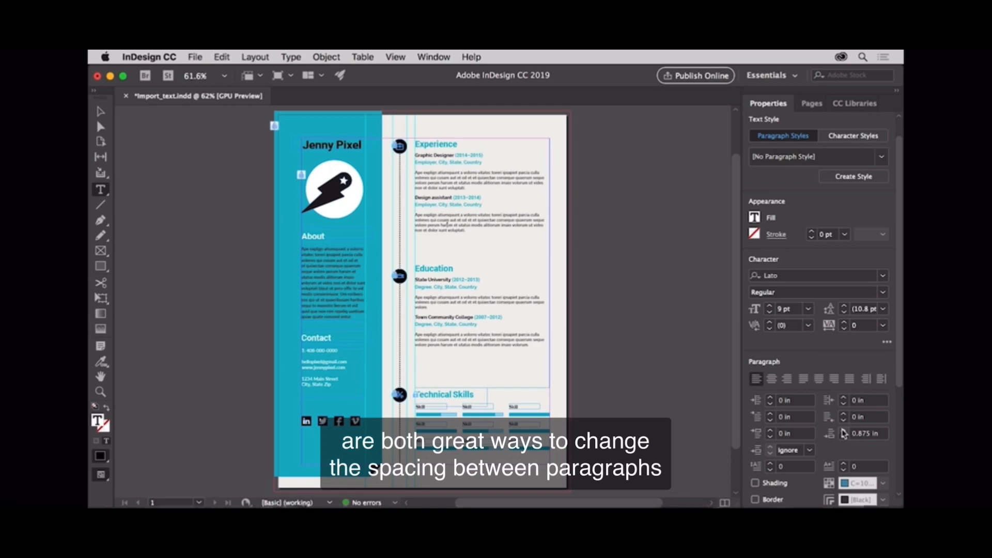
left_click(843, 431)
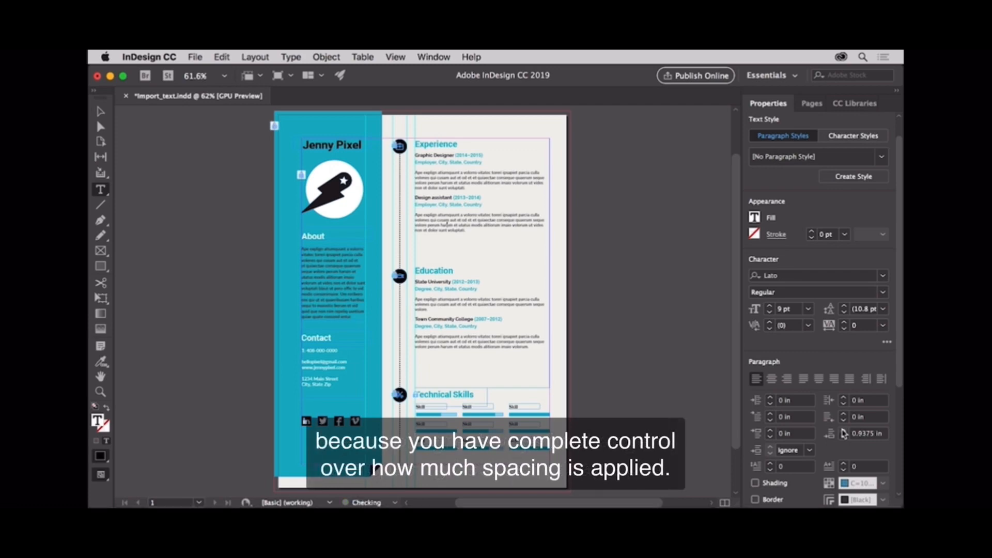
left_click(844, 431)
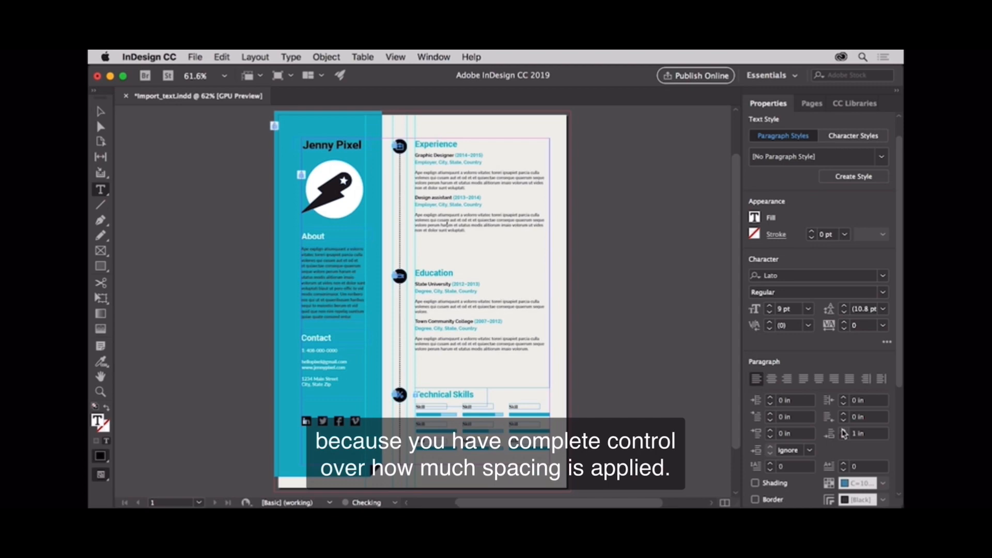
left_click(844, 431)
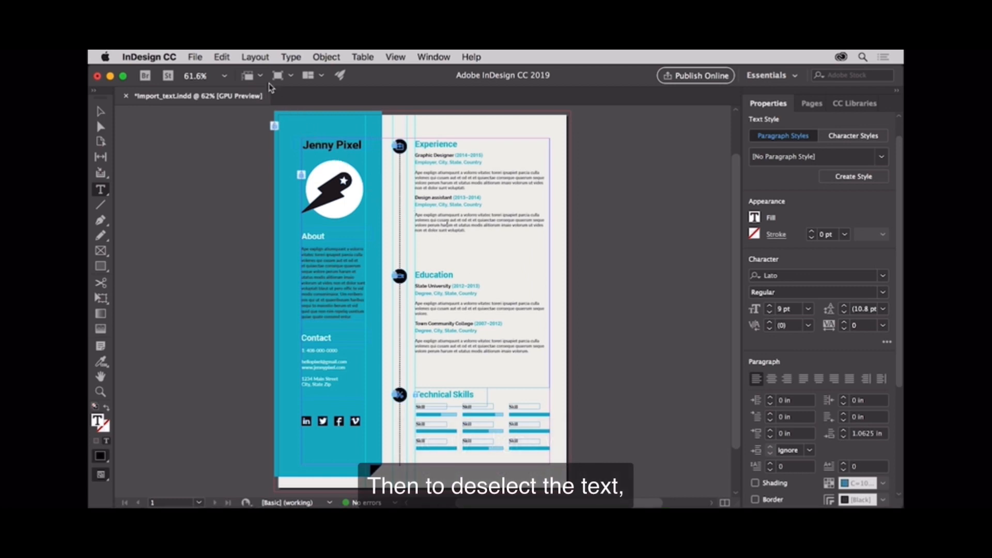
Deselect the text, then check the page in Preview screen mode and return to Normal mode
left_click(227, 58)
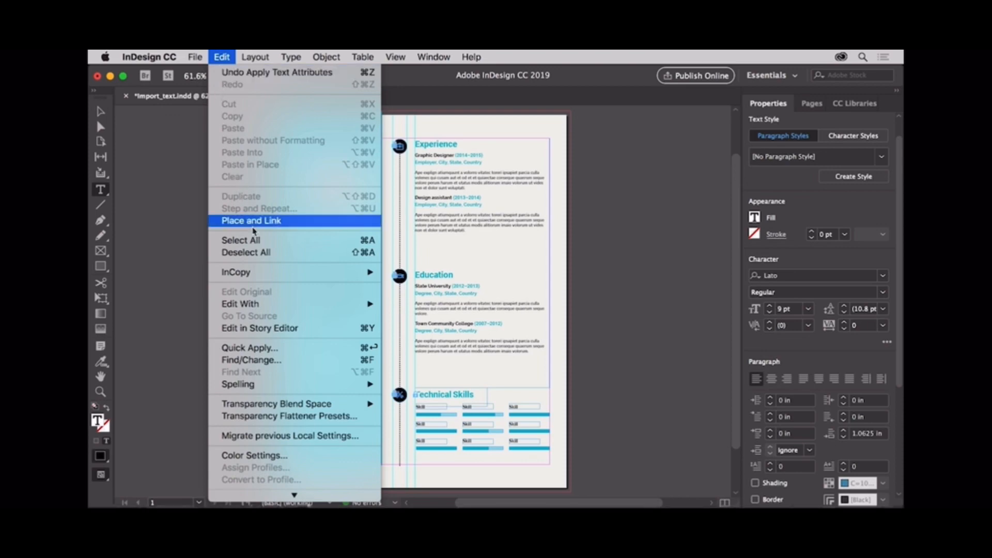
left_click(275, 253)
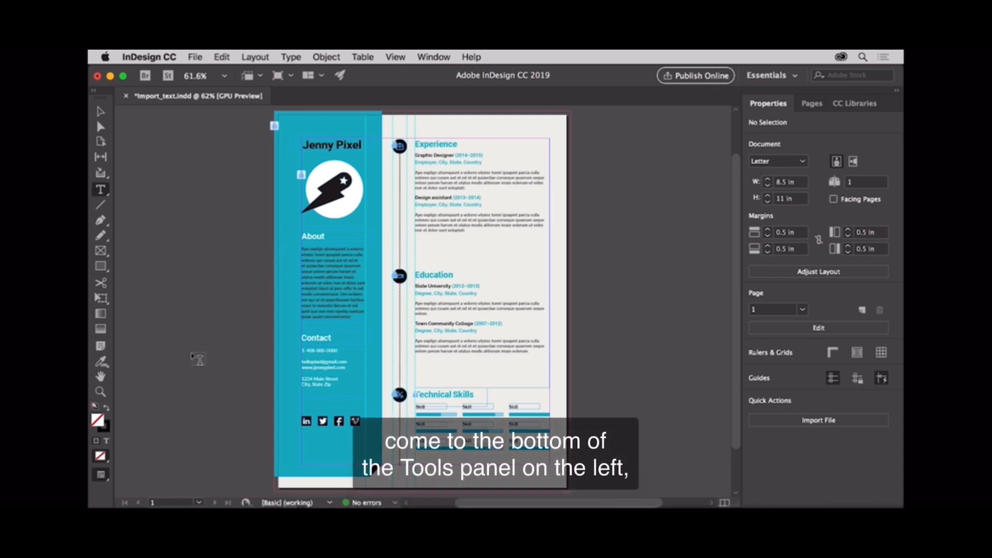
left_click(101, 475)
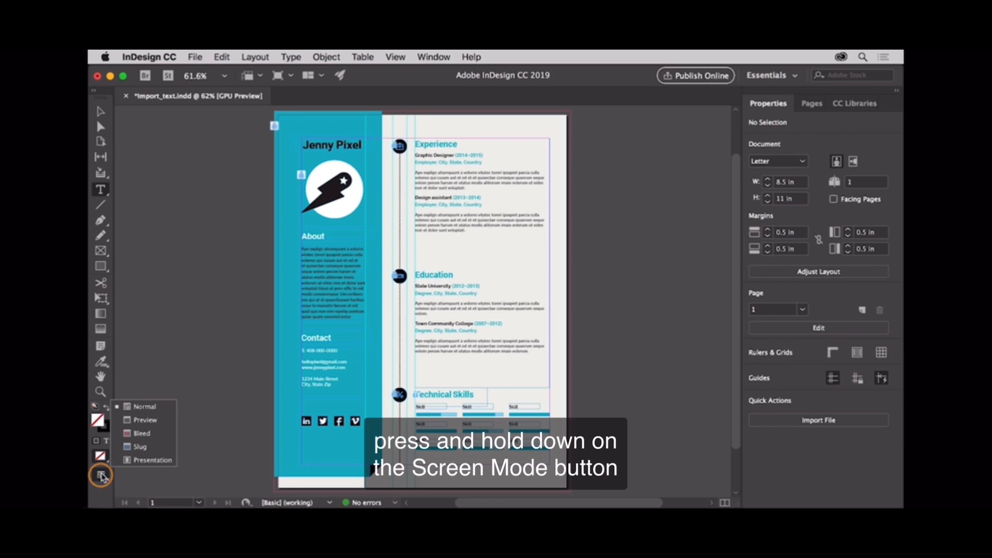
left_click(152, 423)
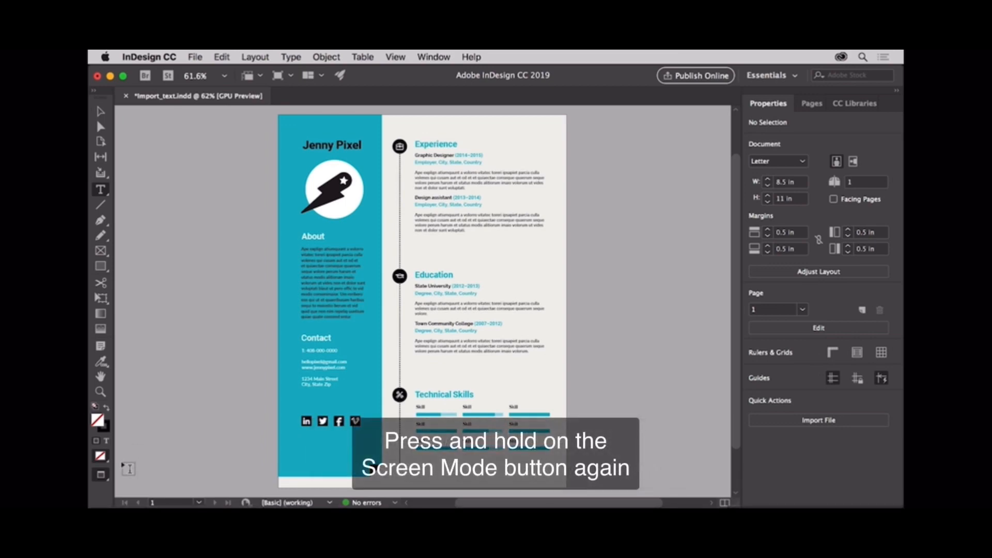
left_click(102, 475)
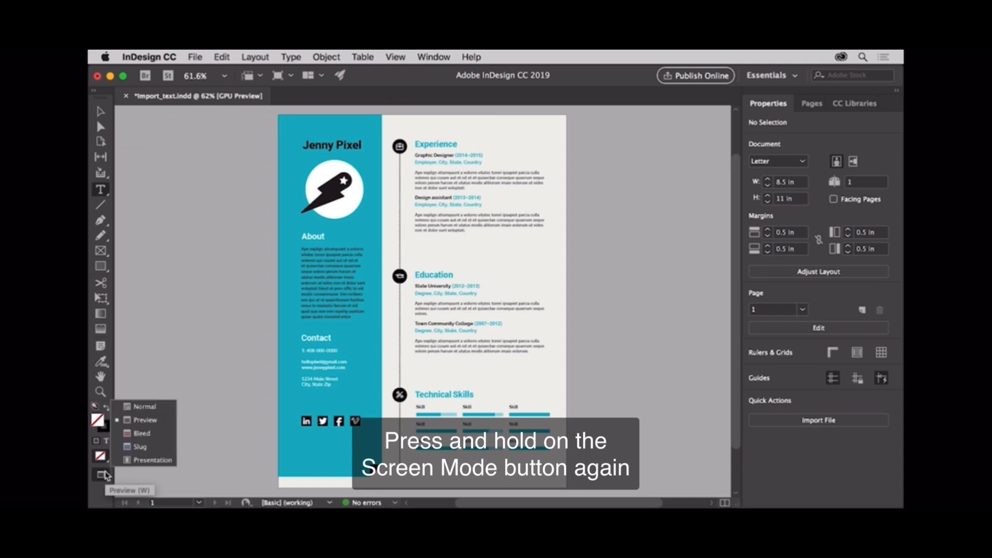
left_click(141, 407)
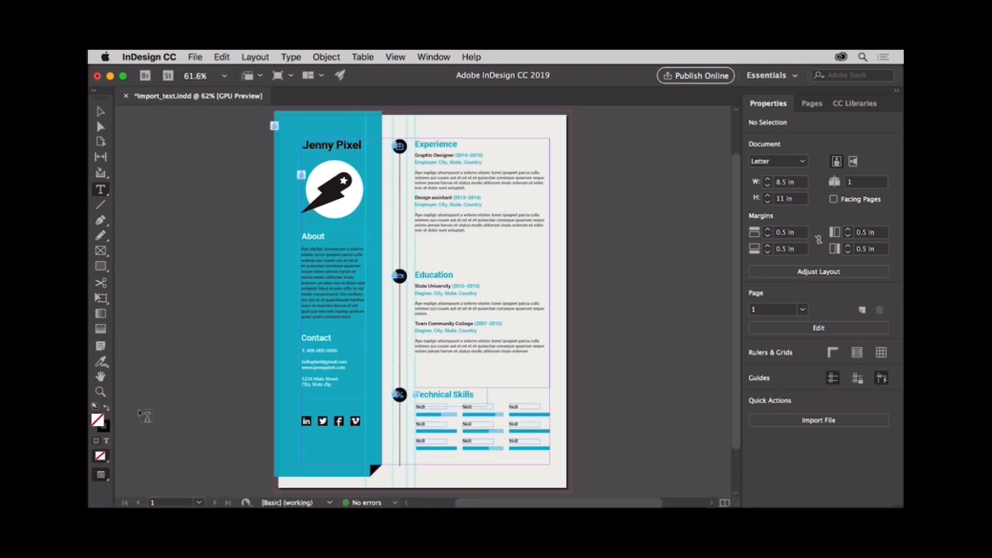